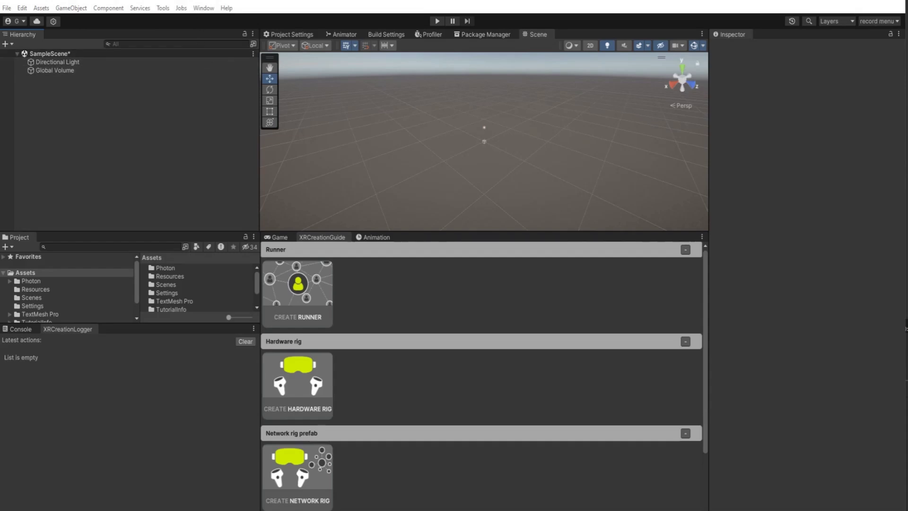
Create the ConnexionManager with Connection Manager and Network Runner components.
left_click(204, 8)
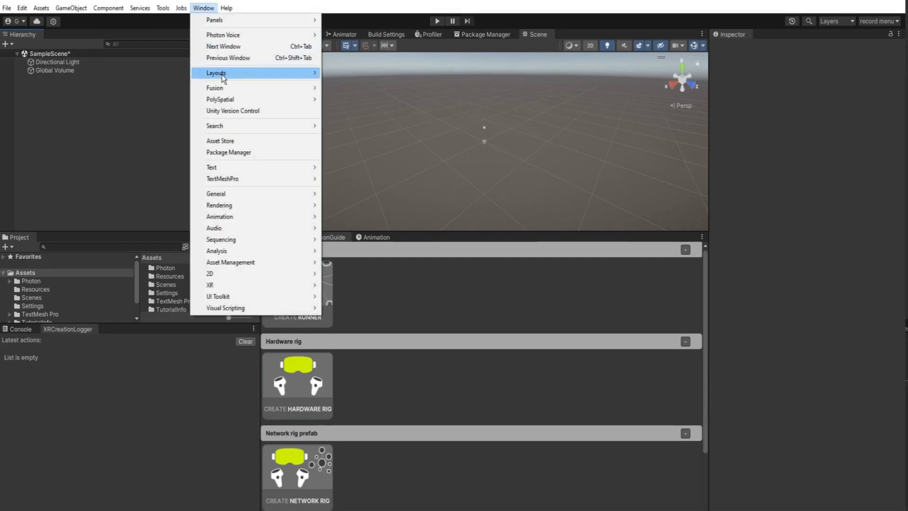
mouse_move(223, 89)
mouse_move(346, 117)
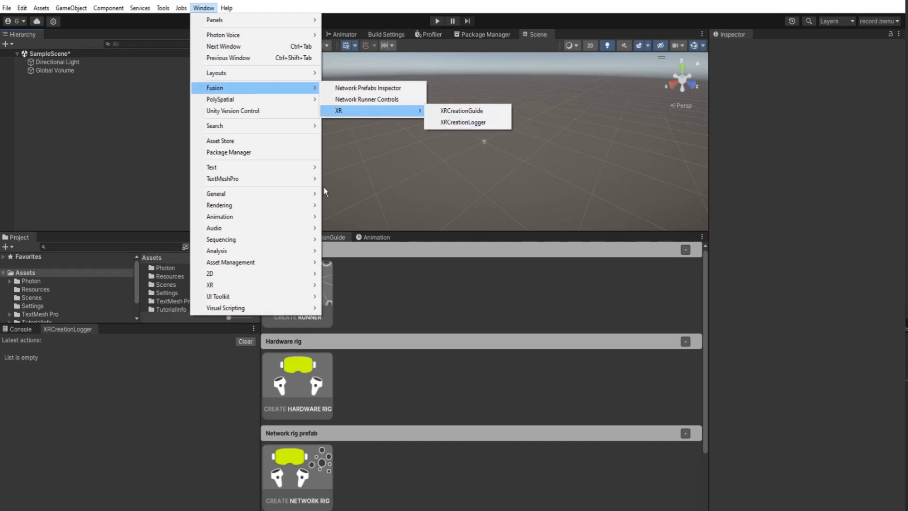
left_click(226, 389)
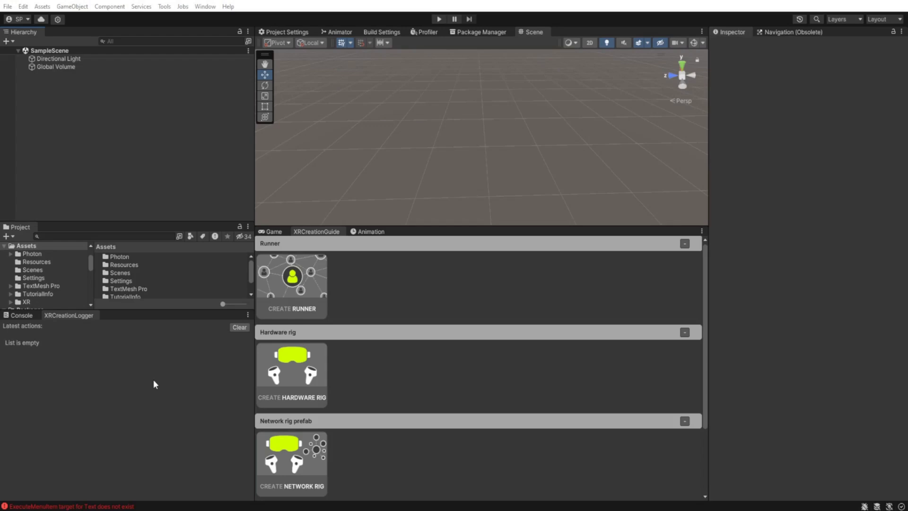
left_click(295, 289)
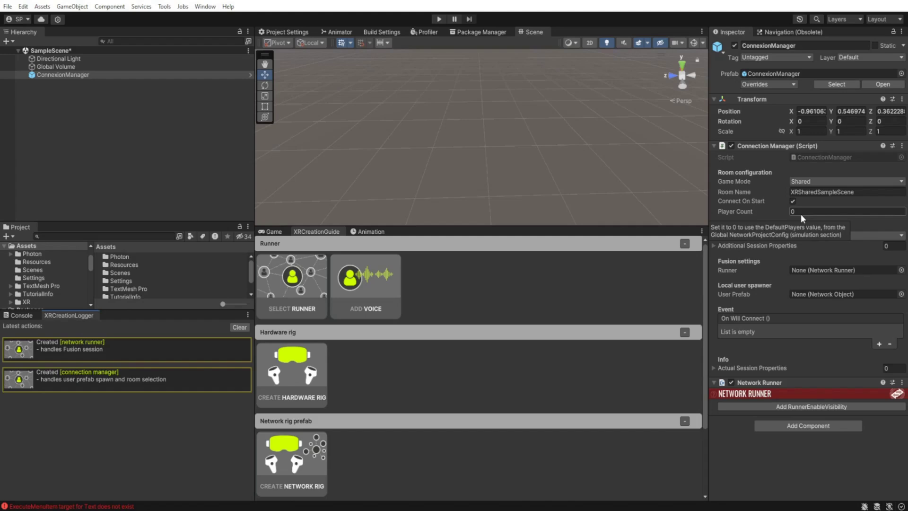
Keep the game mode on Shared and edit the XRSharedSampleScene room name.
left_click(797, 182)
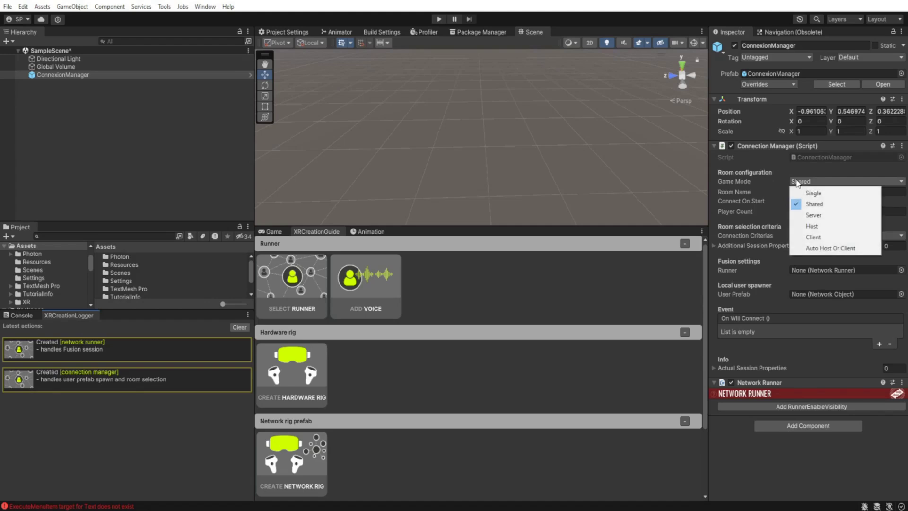
left_click(776, 180)
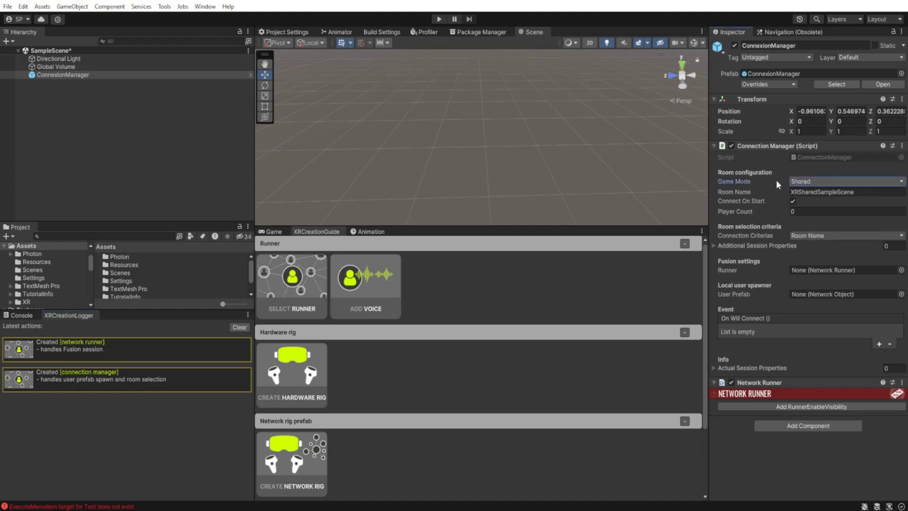
left_click(799, 192)
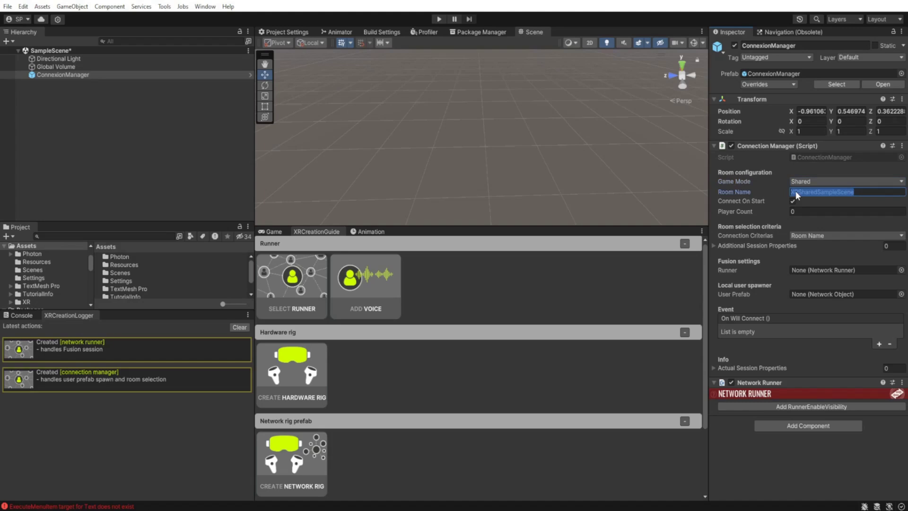
left_click(797, 293)
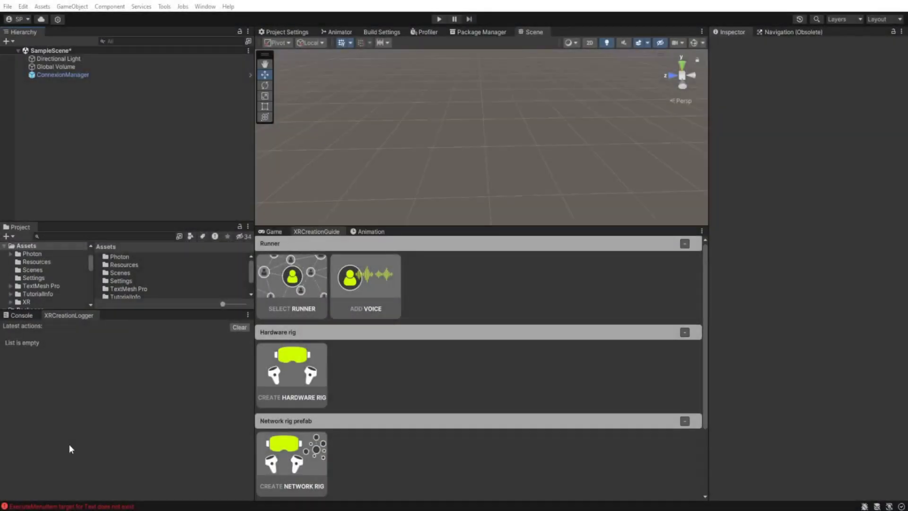
Add the HardwareRig, then inspect its Main Camera and LeftHand grabbing components.
left_click(280, 385)
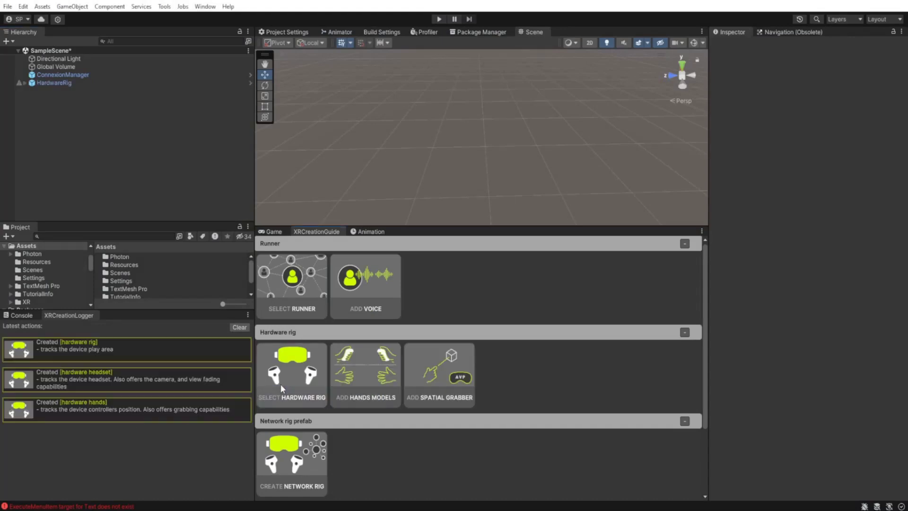
left_click(123, 350)
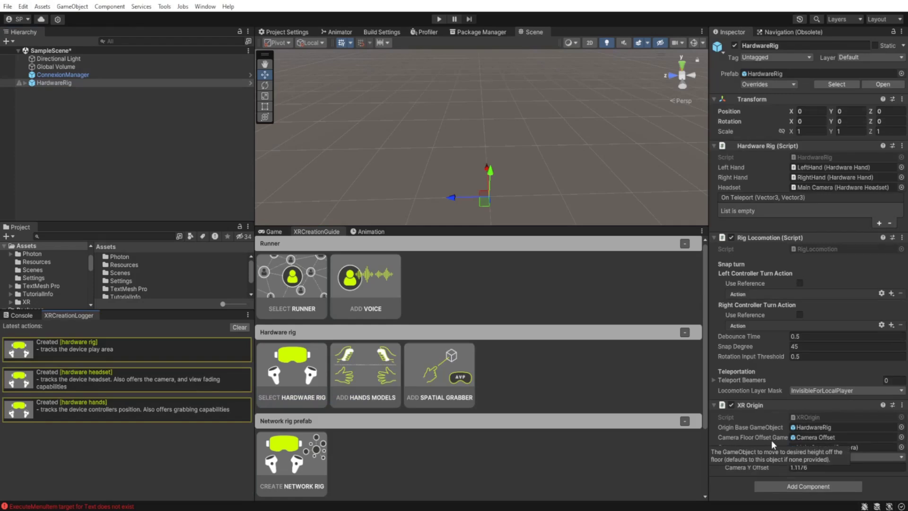
left_click(132, 378)
scroll(750, 376, "down", 10)
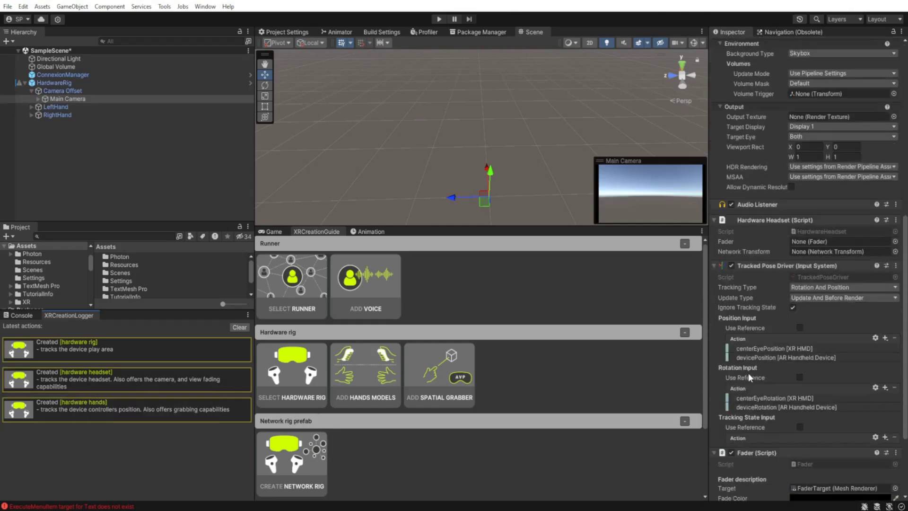
scroll(745, 373, "down", 3)
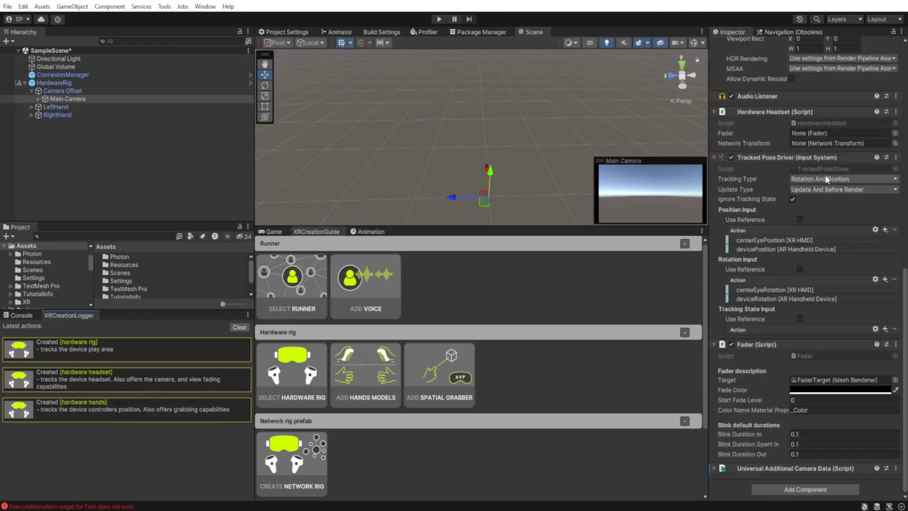
left_click(76, 406)
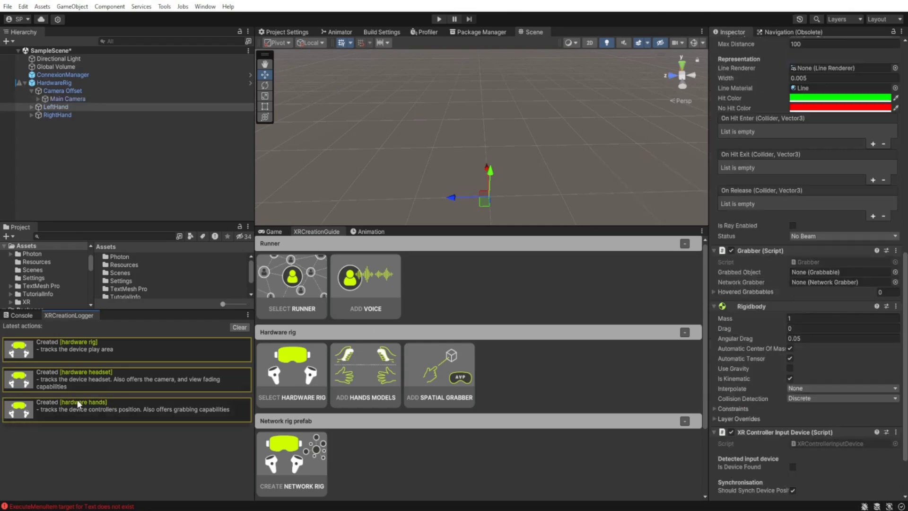
scroll(785, 373, "down", 3)
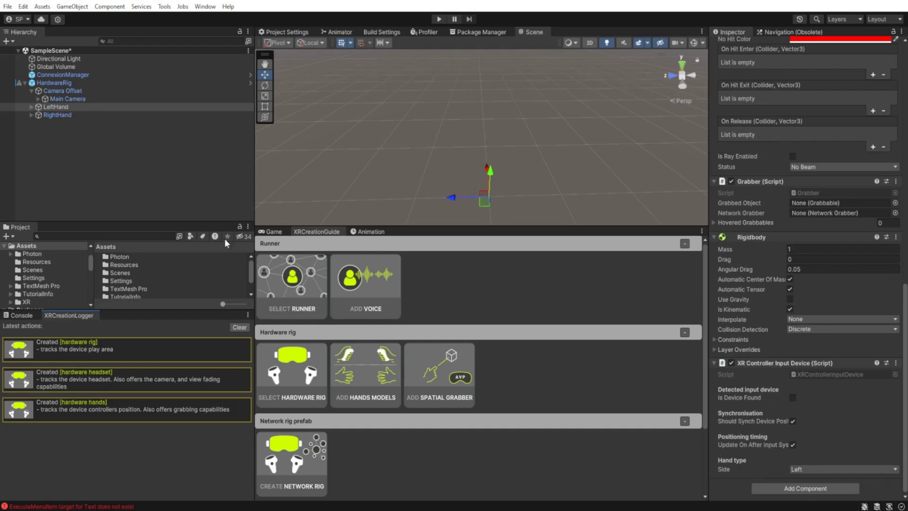
left_click(41, 82)
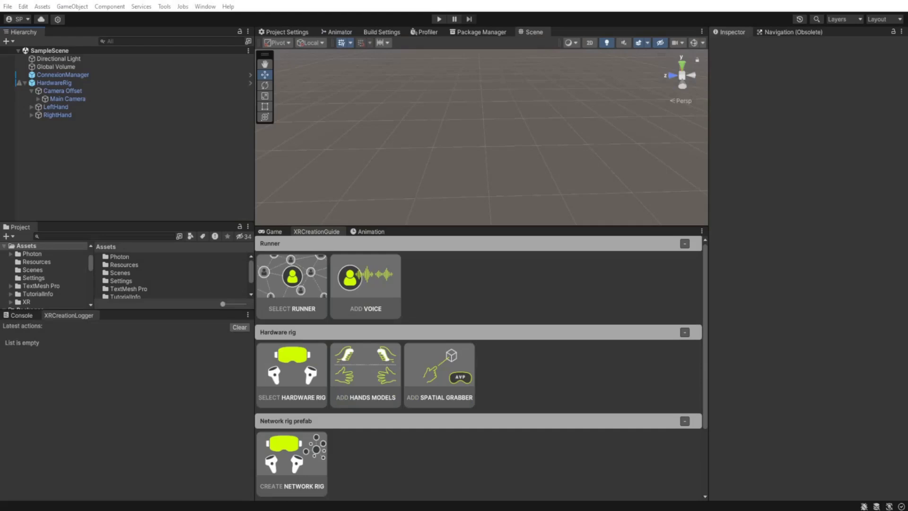
Create the NetworkRigVariant prefab and open it for prefab editing.
left_click(288, 468)
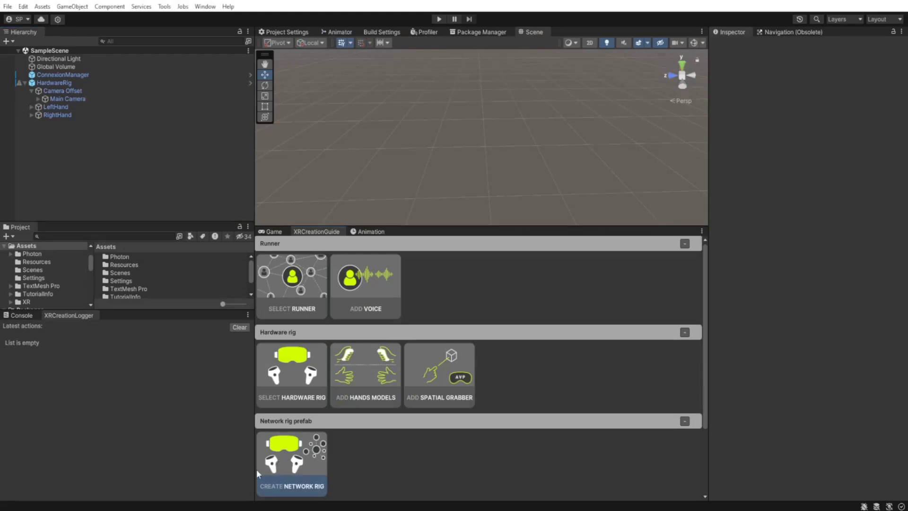
left_click(114, 360)
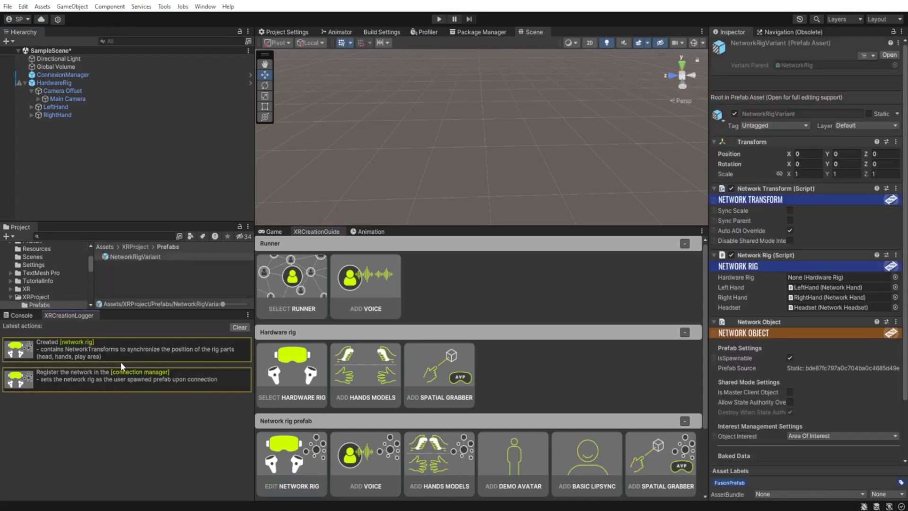
left_click(122, 258)
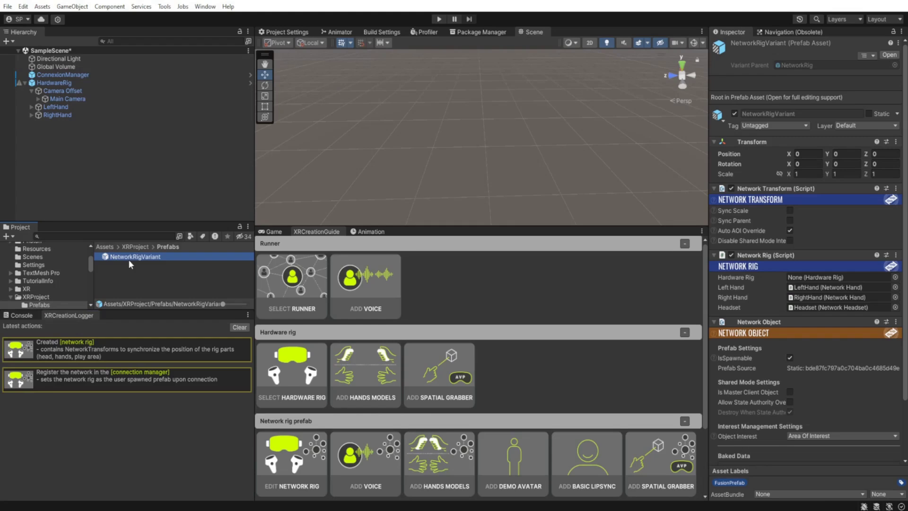
double_click(135, 260)
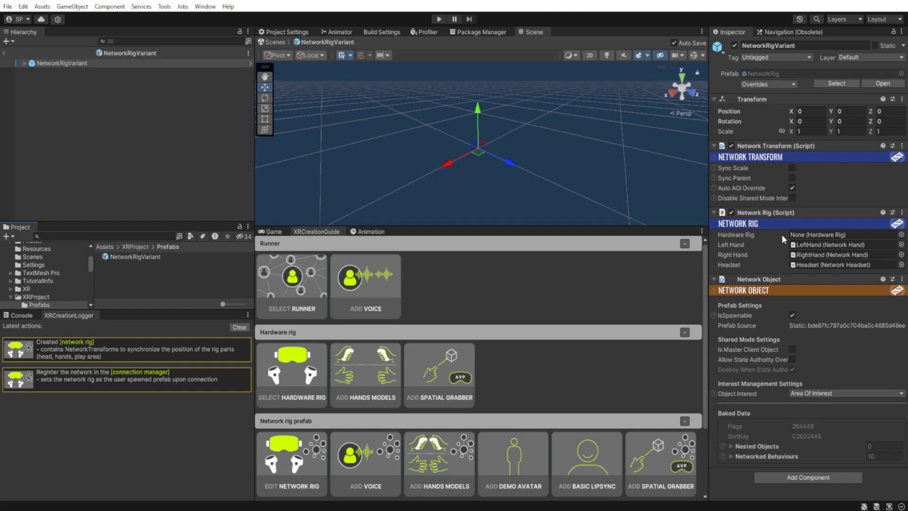
Check the rig's Hardware Rig and hand references, then inspect LeftHand, RightHand and Headset.
left_click(796, 234)
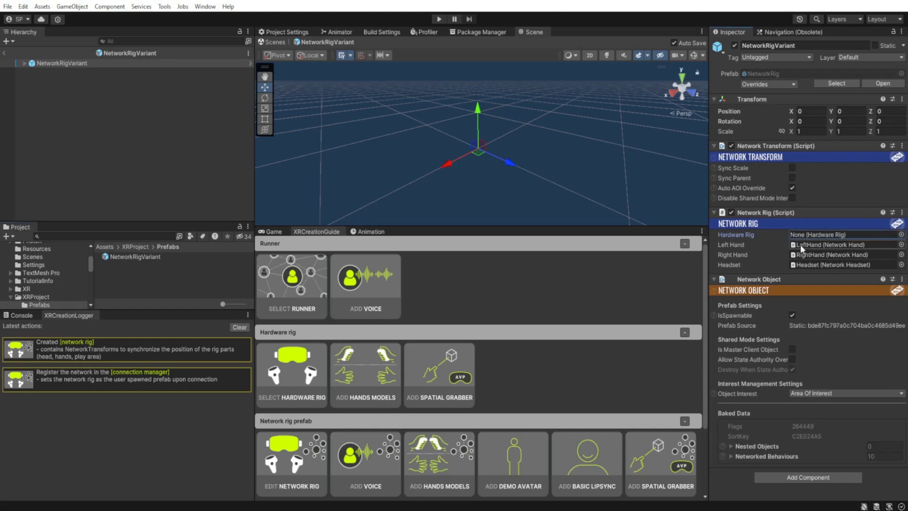
left_click(801, 245)
left_click(801, 255)
left_click(55, 79)
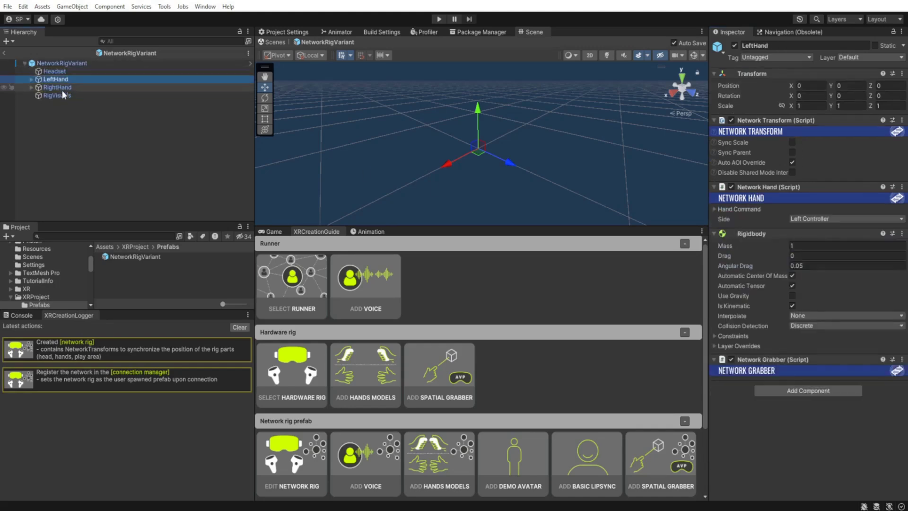
left_click(61, 88)
left_click(53, 71)
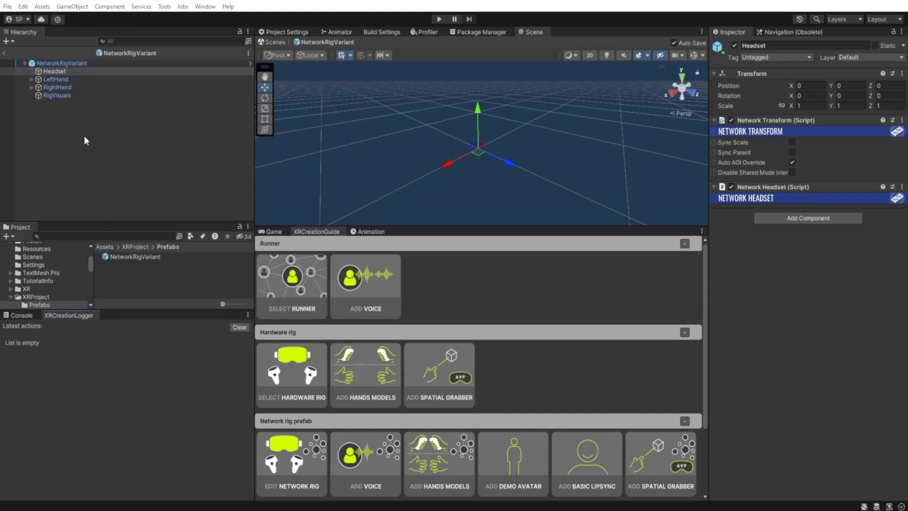
Return to SampleScene and confirm ConnexionManager's User Prefab is NetworkRigVariant.
left_click(5, 53)
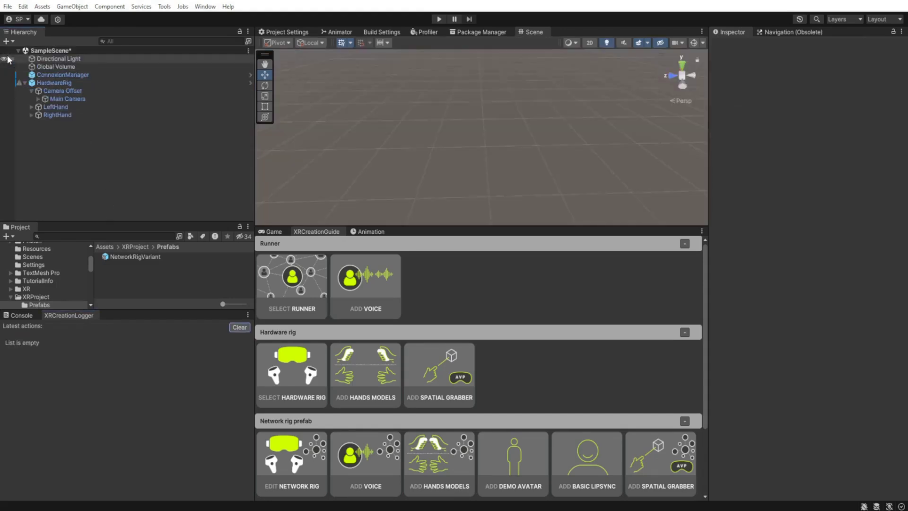
left_click(76, 76)
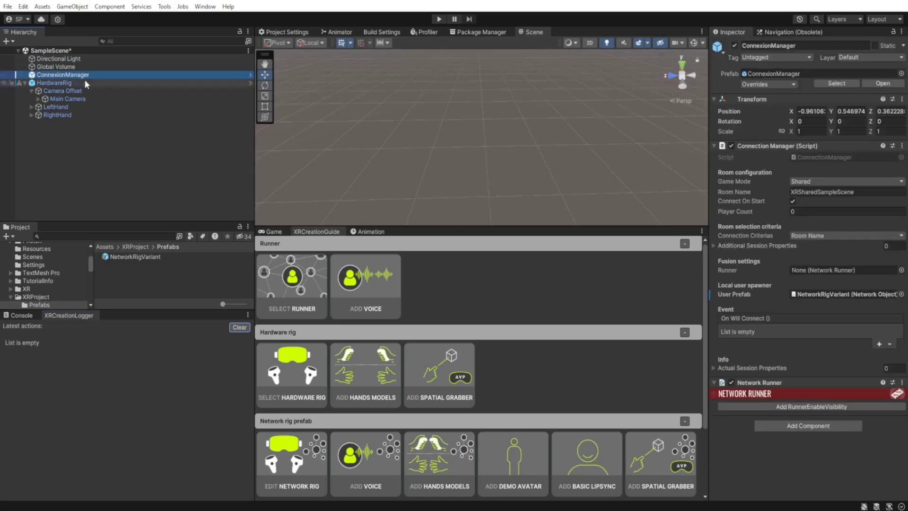
left_click(808, 293)
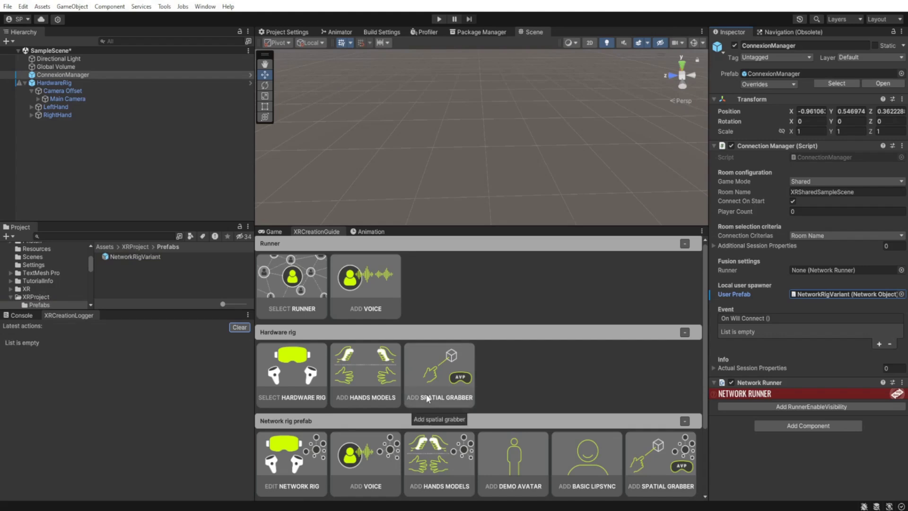
Add the DummyAvatar demo avatar under the rig's Headset and zoom in on it.
left_click(507, 448)
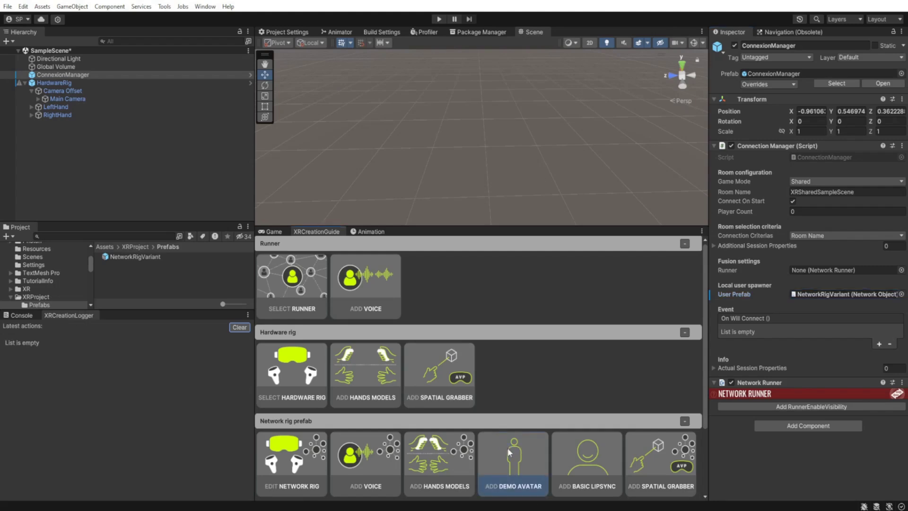
left_click(169, 345)
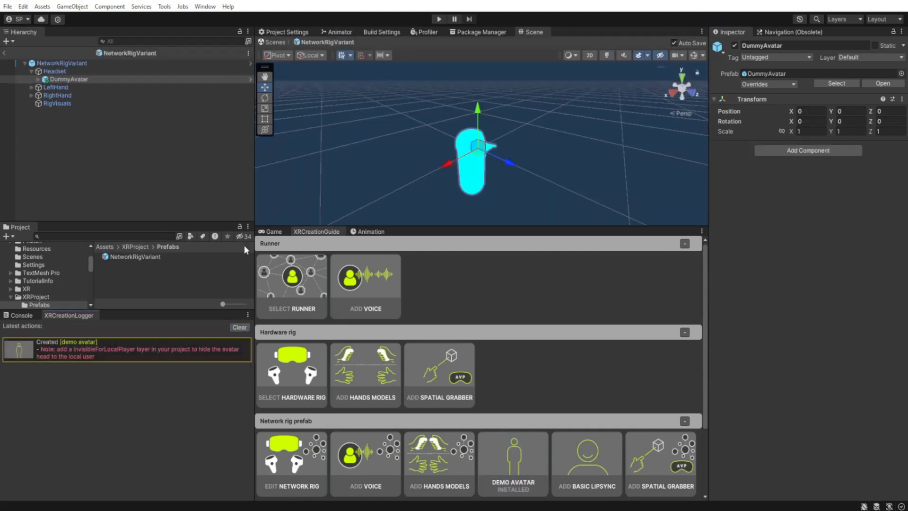
scroll(432, 173, "up", 3)
middle_click_drag(432, 172, 422, 153)
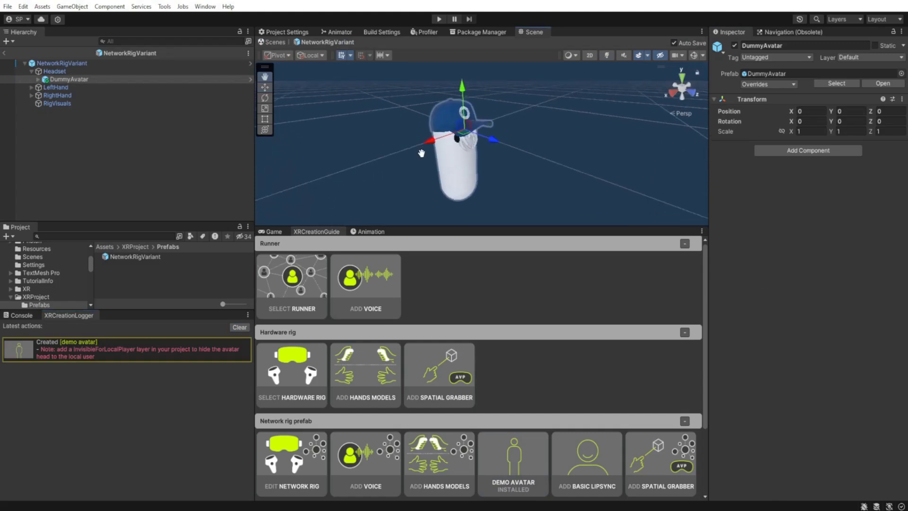
scroll(420, 153, "down", 2)
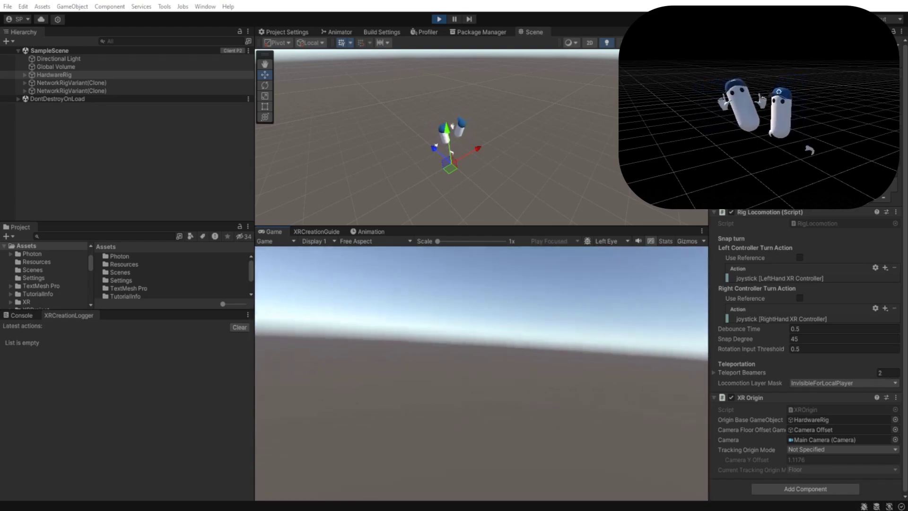
Inspect the two spawned avatars and a rig clone's children, then add voice chat to the runner.
right_click_drag(464, 166, 412, 142)
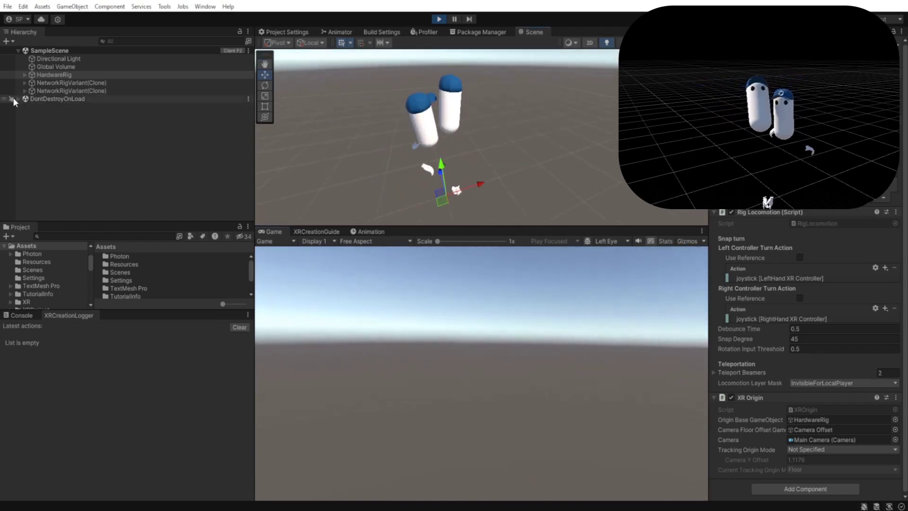
left_click(25, 90)
left_click(25, 82)
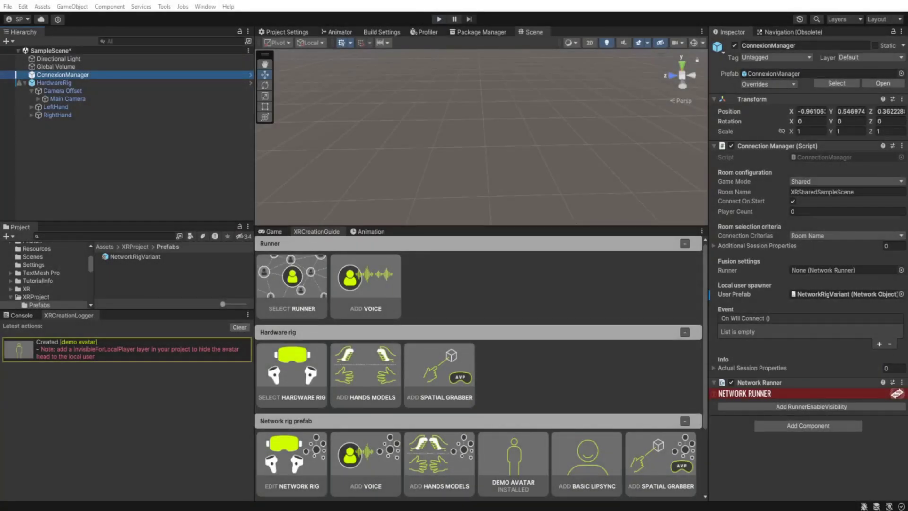
left_click(365, 293)
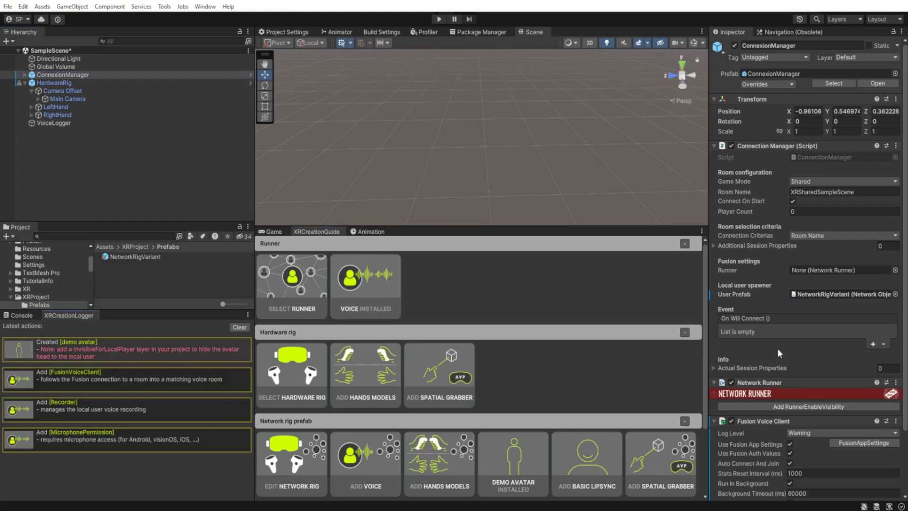
Select the Recorder to review its Microphone input and 48000 sampling settings.
scroll(777, 345, "down", 3)
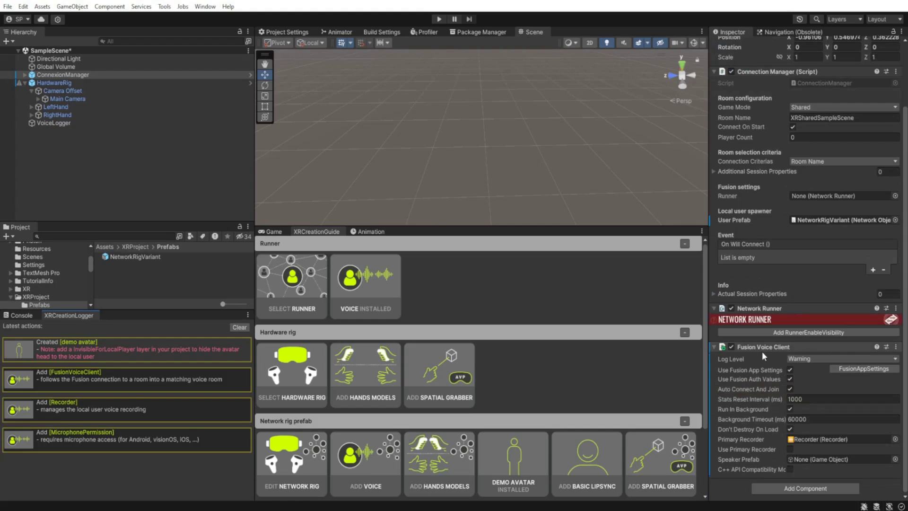
left_click(55, 410)
mouse_move(772, 232)
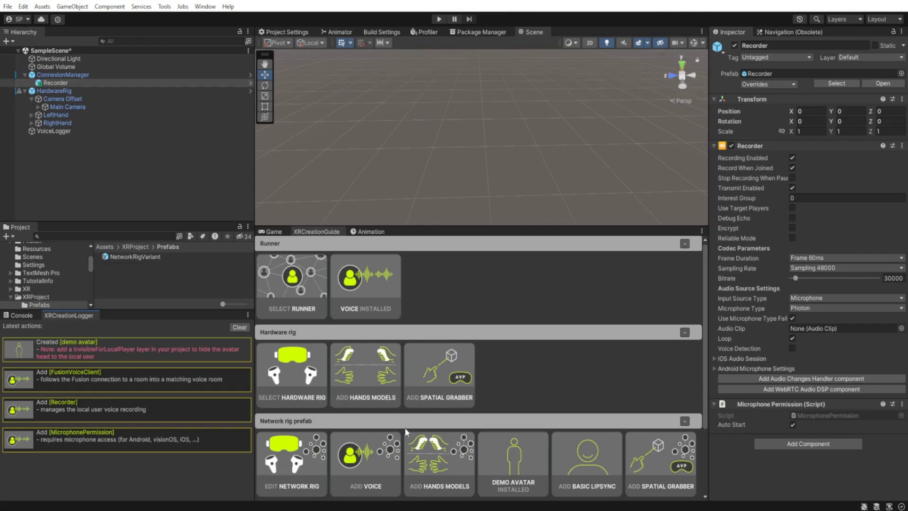
Add voice to the network rig, then inspect NetworkHeadsetVoice's spatialized Audio Source and Speaker.
scroll(405, 427, "down", 3)
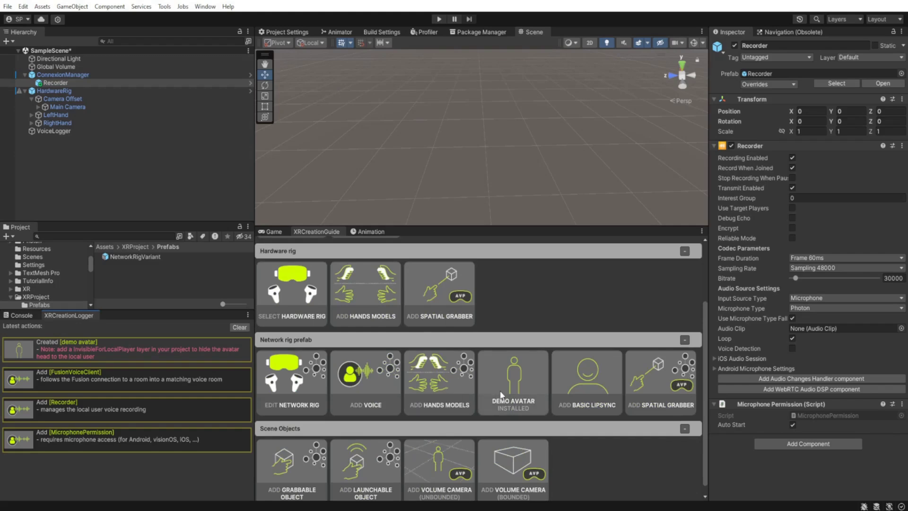
left_click(362, 379)
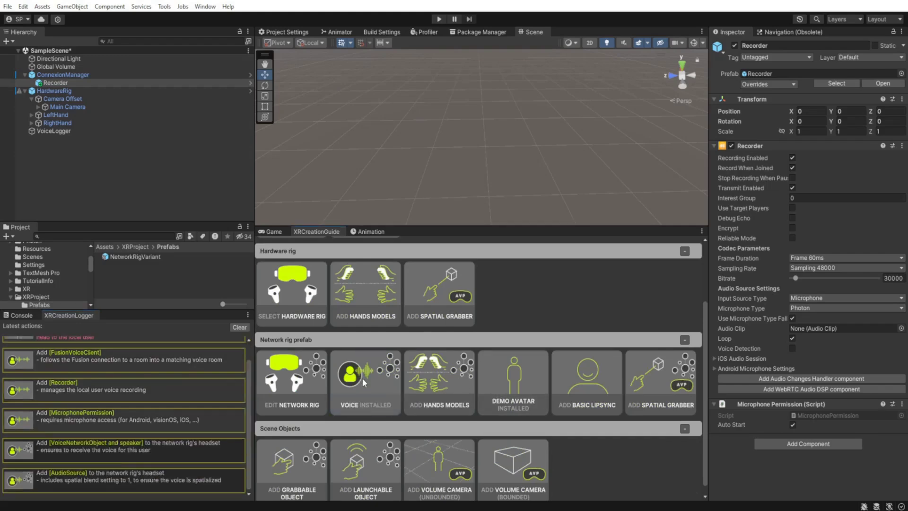
left_click(104, 448)
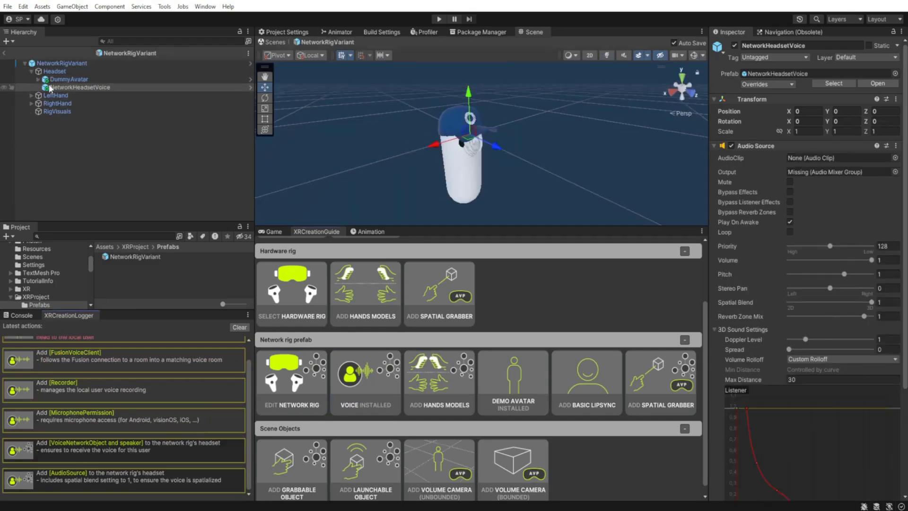
scroll(756, 299, "down", 5)
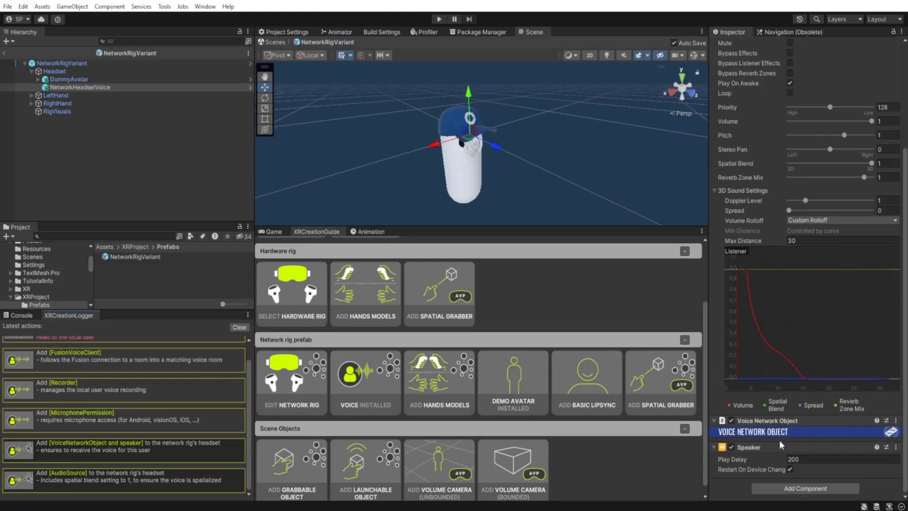
mouse_move(768, 460)
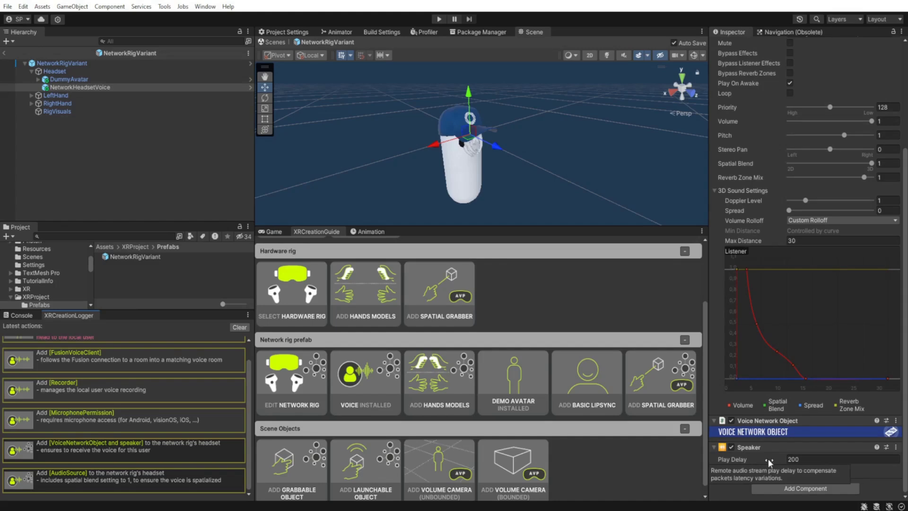
scroll(776, 408, "up", 5)
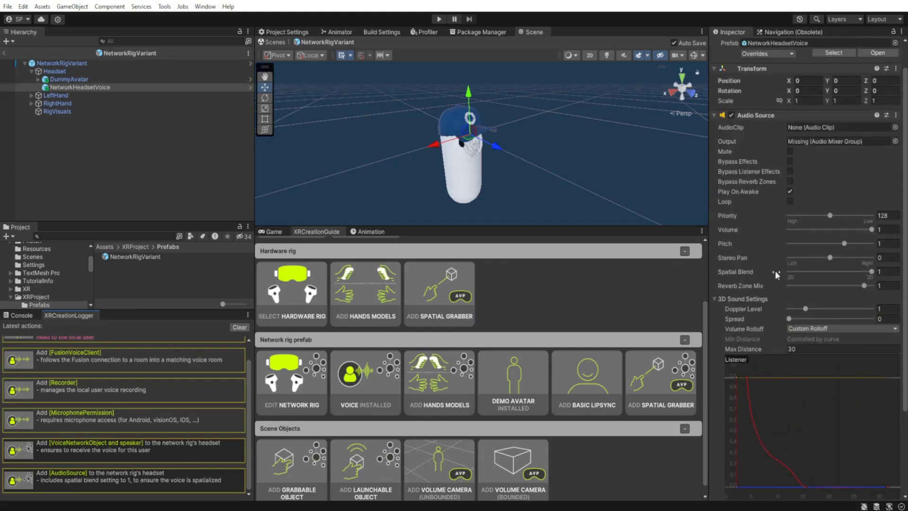
scroll(773, 231, "down", 1)
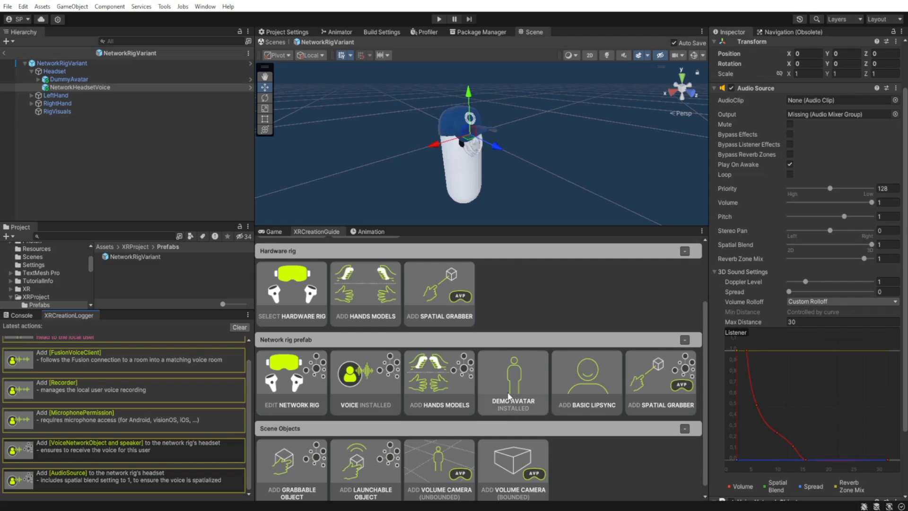
Install basic lipsync, select the new Mouth object, then select NetworkHeadsetVoice.
left_click(592, 382)
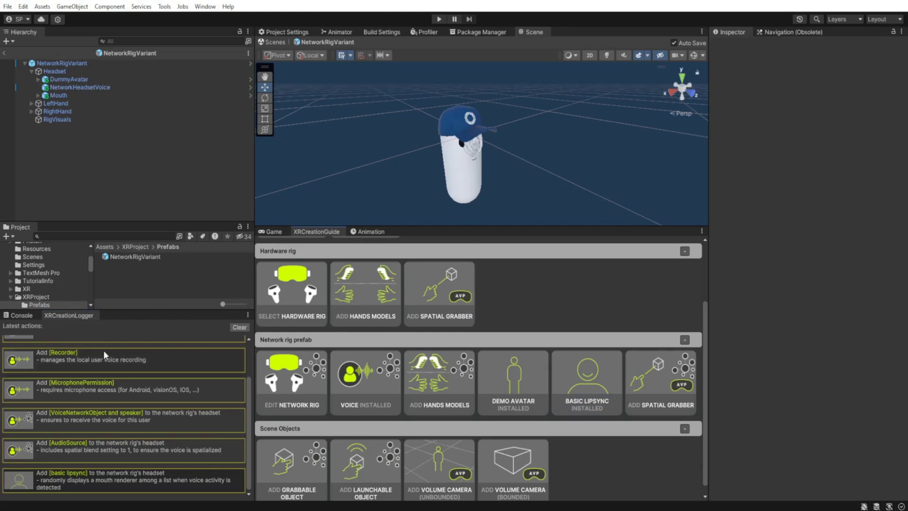
left_click(73, 484)
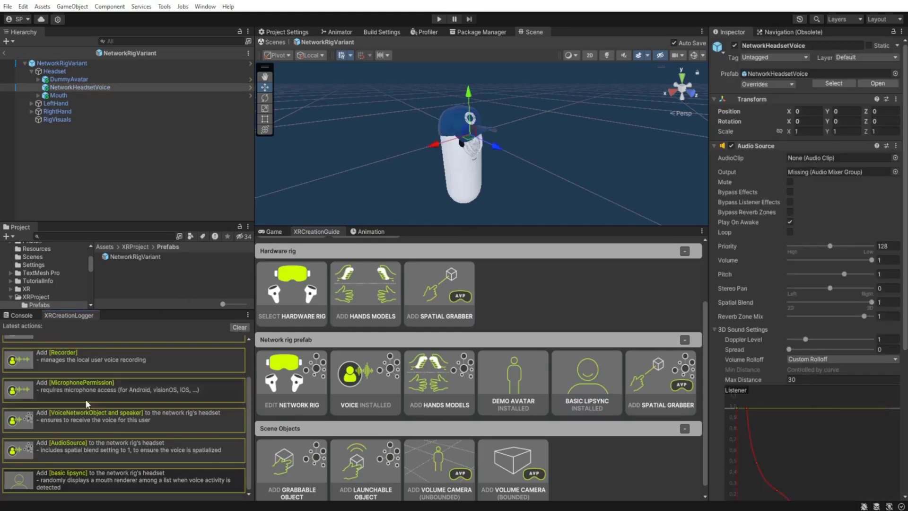
left_click(49, 96)
key("Up")
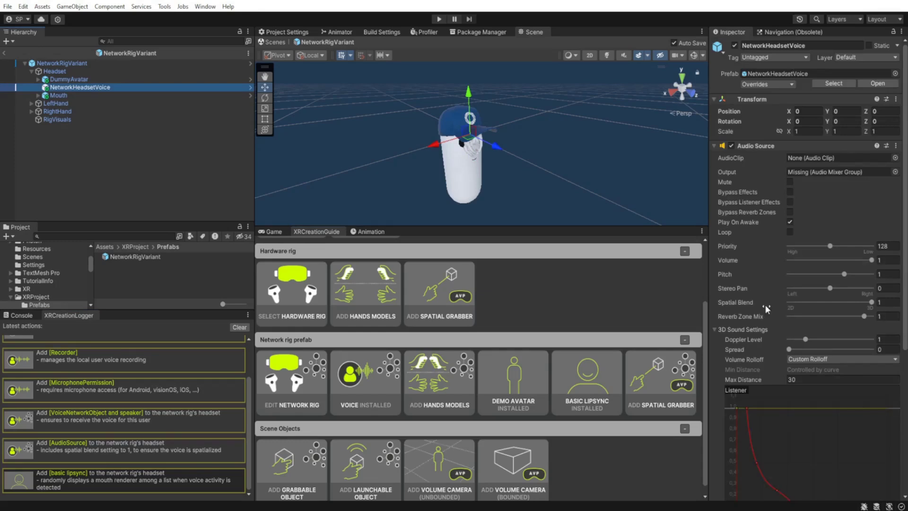
scroll(766, 312, "down", 5)
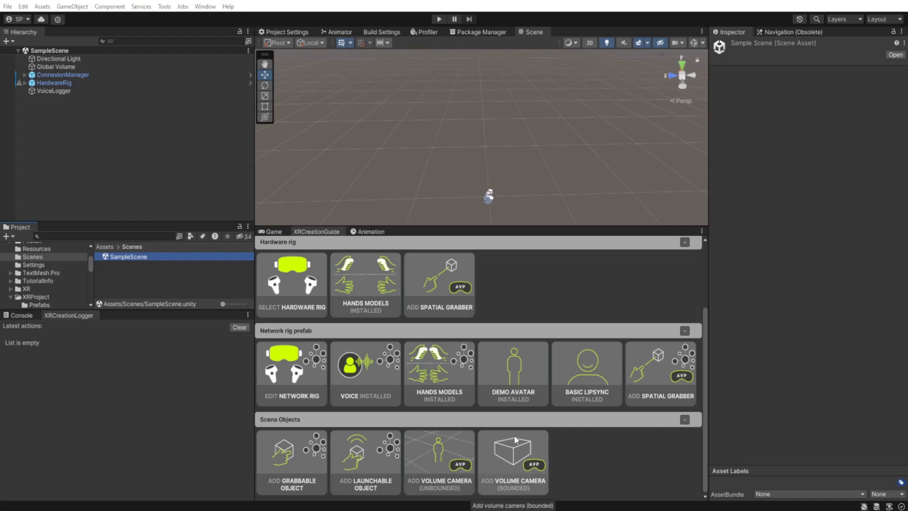
Add the unbounded volume camera, then inspect AR Session and Main Camera's new AR components.
left_click(433, 462)
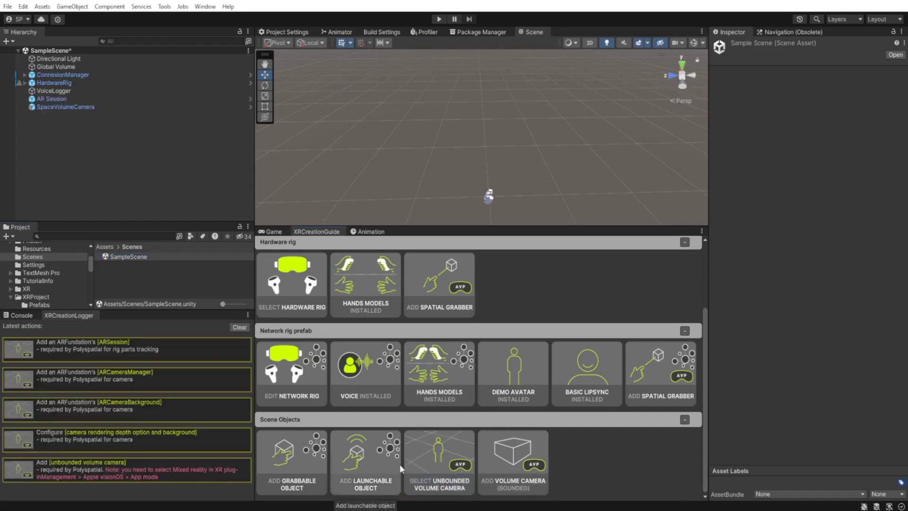
left_click(48, 351)
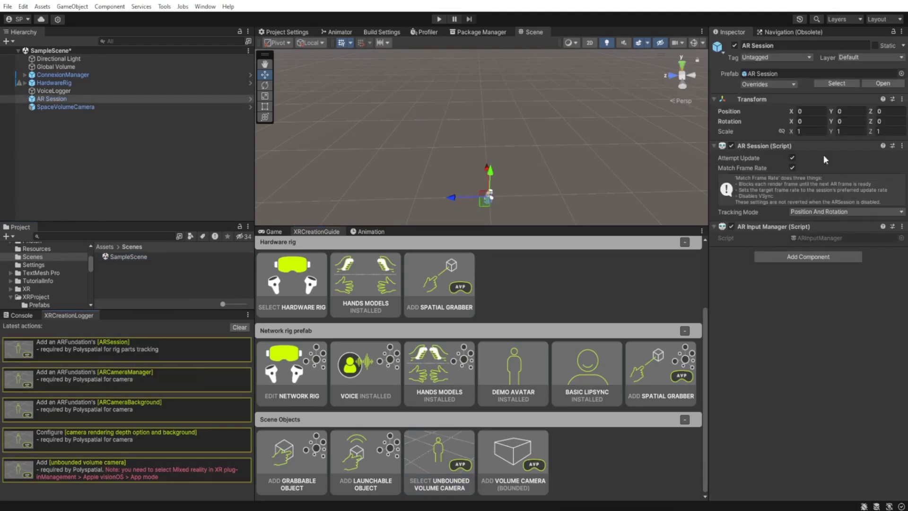
left_click(107, 381)
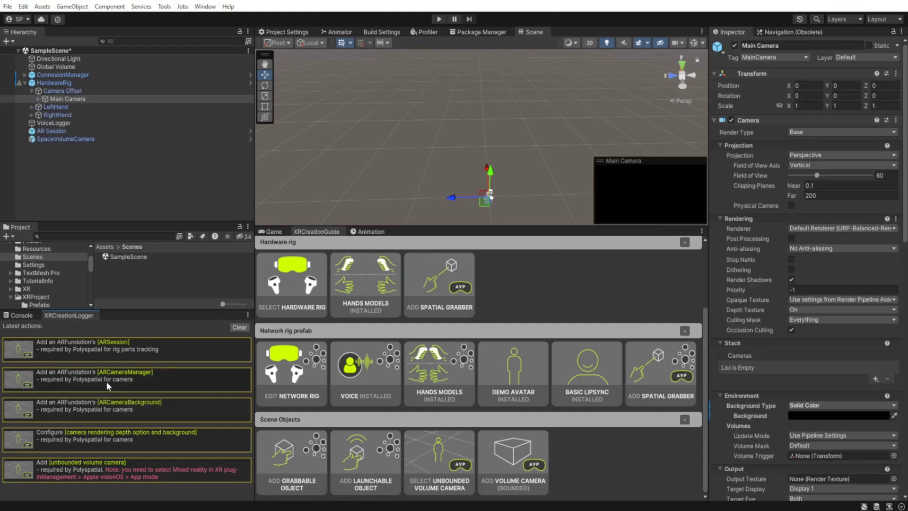
scroll(774, 379, "down", 8)
scroll(774, 380, "down", 5)
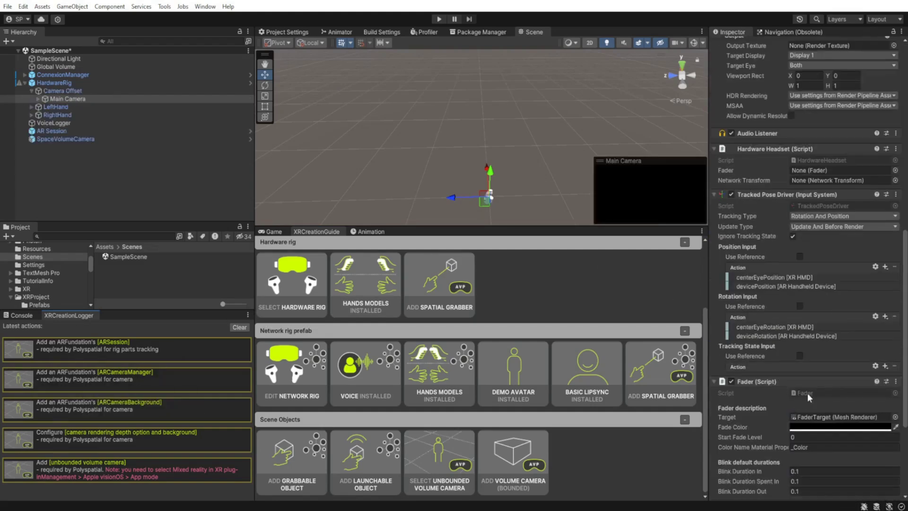
scroll(808, 390, "down", 5)
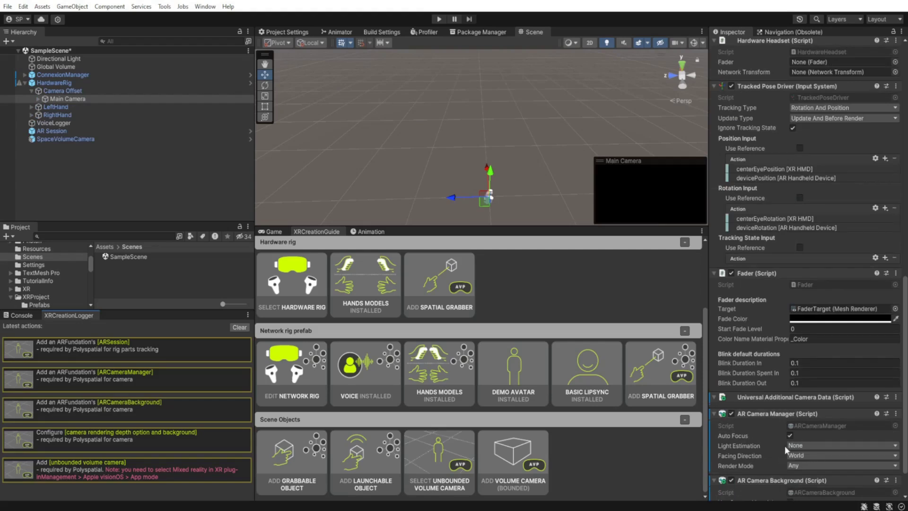
Clear the logger and add a SpatialTouch grabber with Grabber1 and Grabber2 to the hardware rig.
left_click(238, 328)
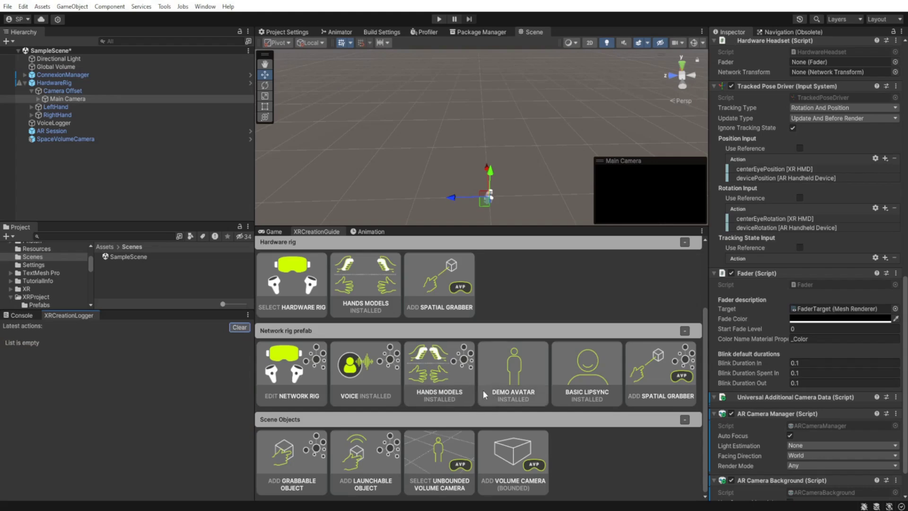
left_click(432, 285)
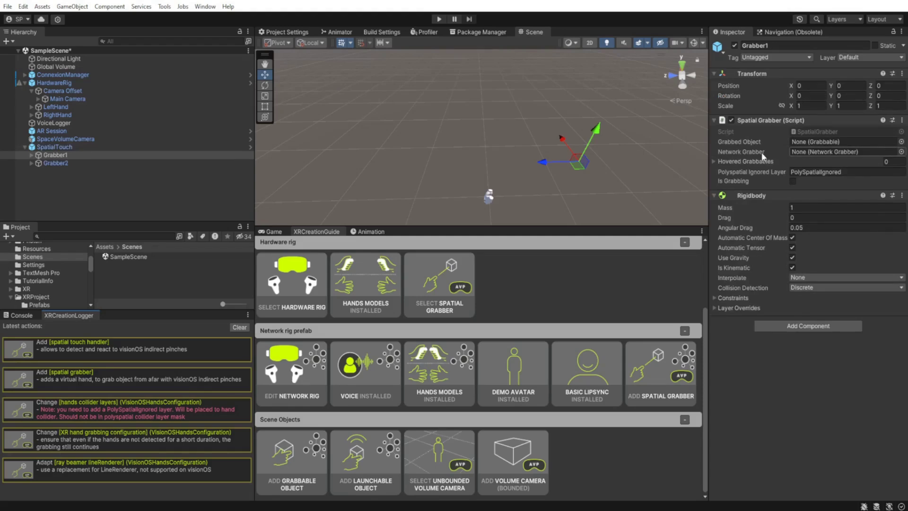
Add a NetworkSpatialGrabber to the NetworkRigVariant prefab and inspect its two grabber children.
left_click(240, 328)
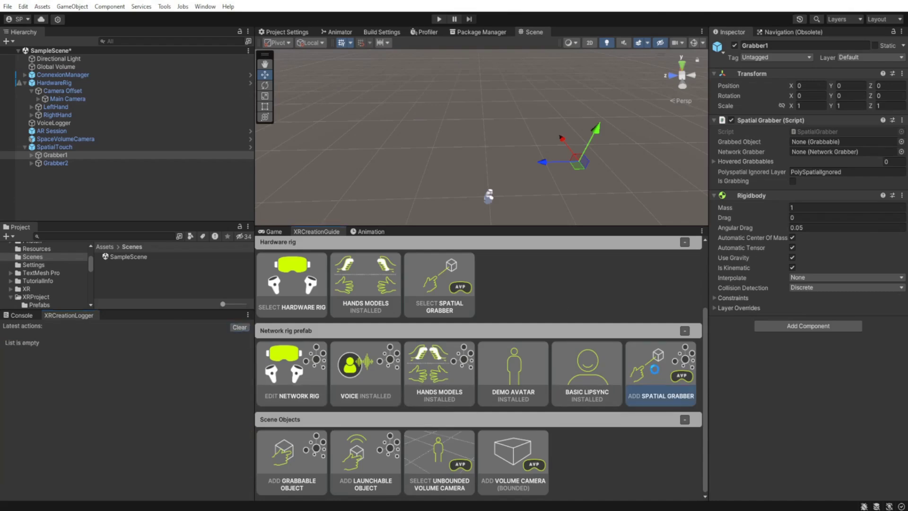
left_click(633, 371)
left_click(126, 350)
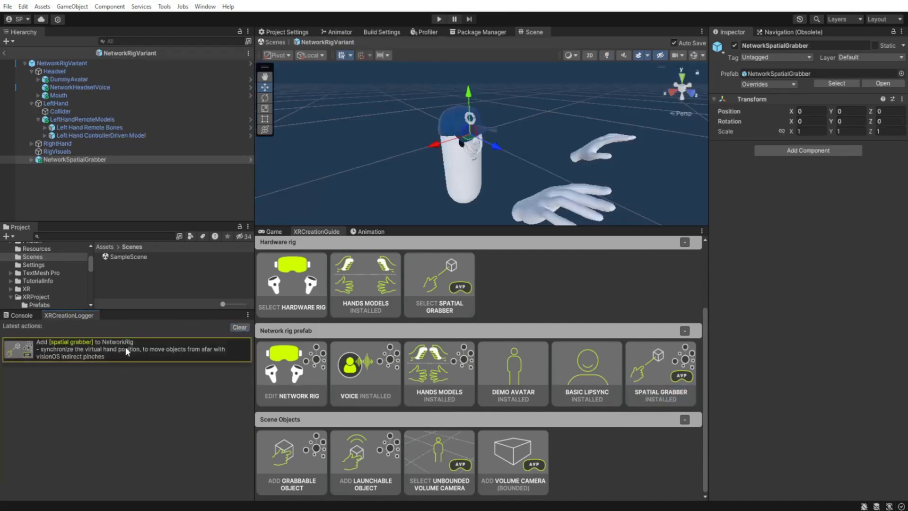
left_click(70, 167)
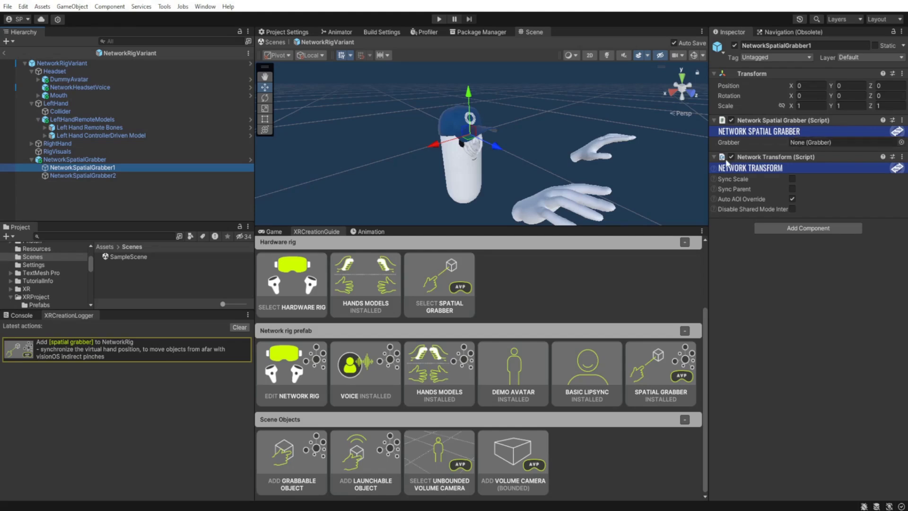
Return to SampleScene and add a GrabbableCube and a LaunchableGrabbableCube.
left_click(239, 328)
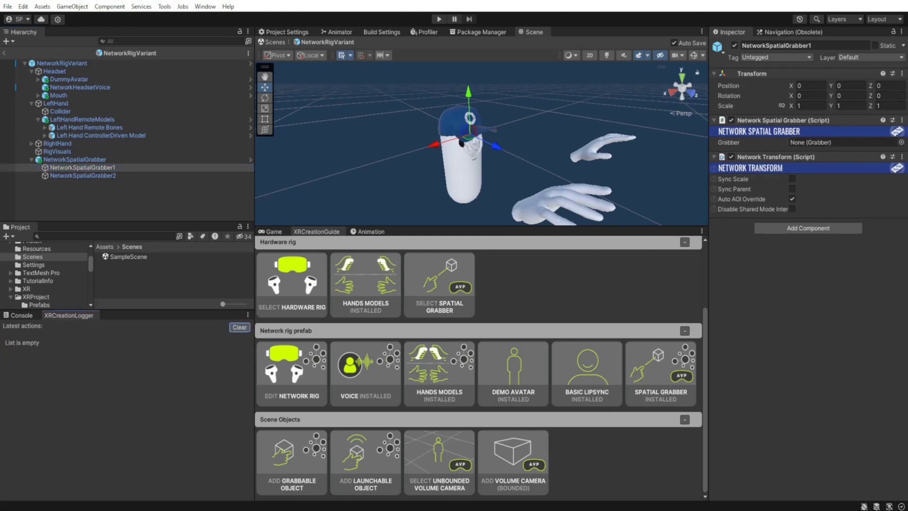
left_click(4, 53)
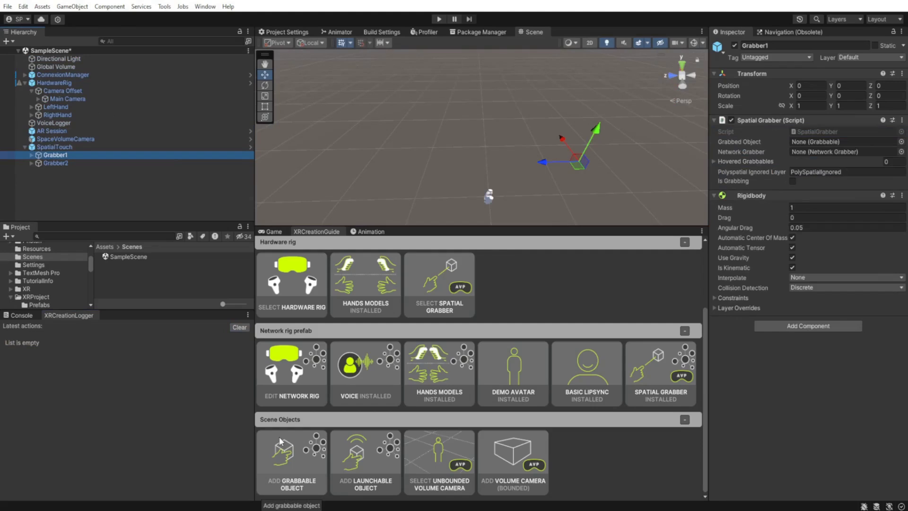
left_click(283, 452)
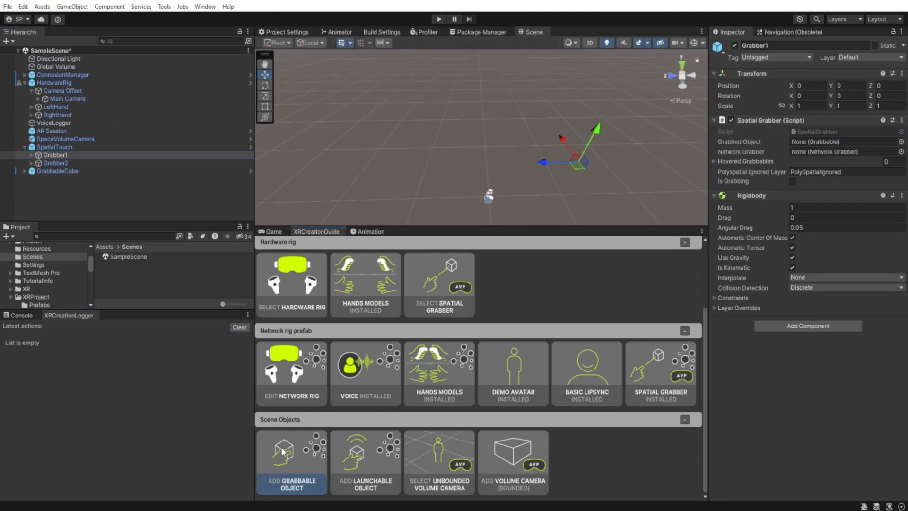
left_click(358, 456)
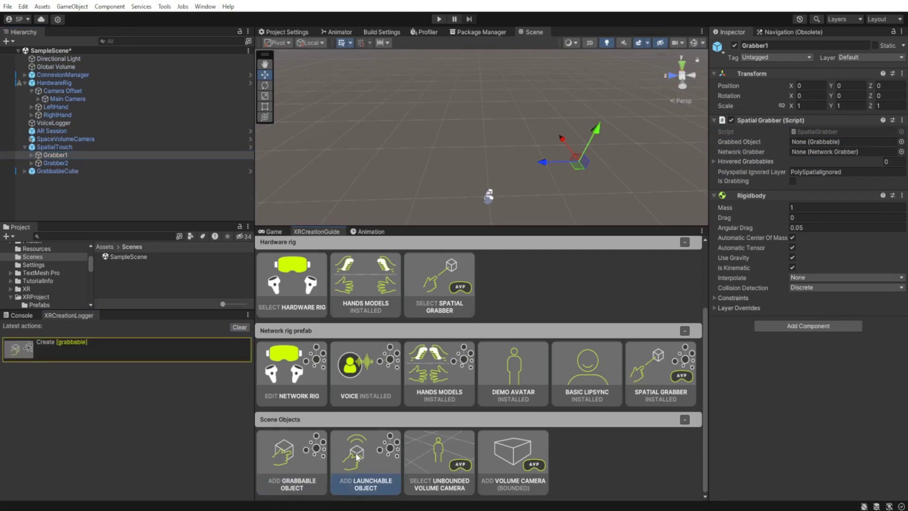
Select both cubes and set their shared position to X 0, Y 1.2, Z 0.4.
left_click(58, 169)
left_click(480, 145, "shift")
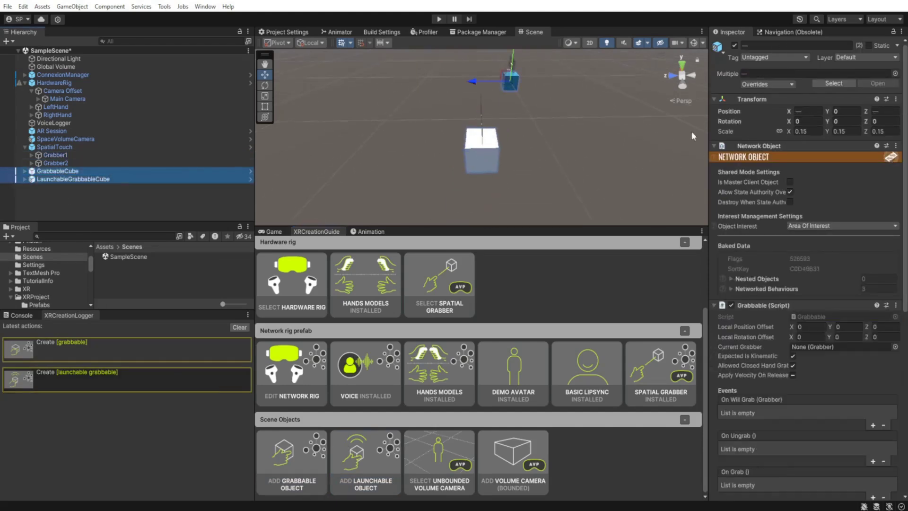
left_click(818, 111)
type("0")
key("Return")
left_click(873, 111)
type("0.4")
key("Return")
left_click(846, 111)
type("1.2")
Set separate X positions: GrabbableCube to 0.4 and LaunchableGrabbableCube to 0.
left_click(57, 170)
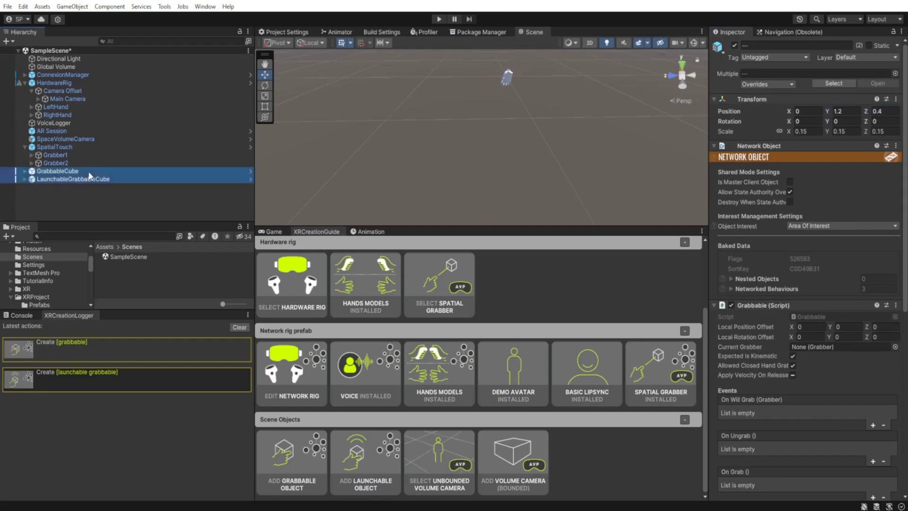
left_click(810, 111)
left_click(73, 179)
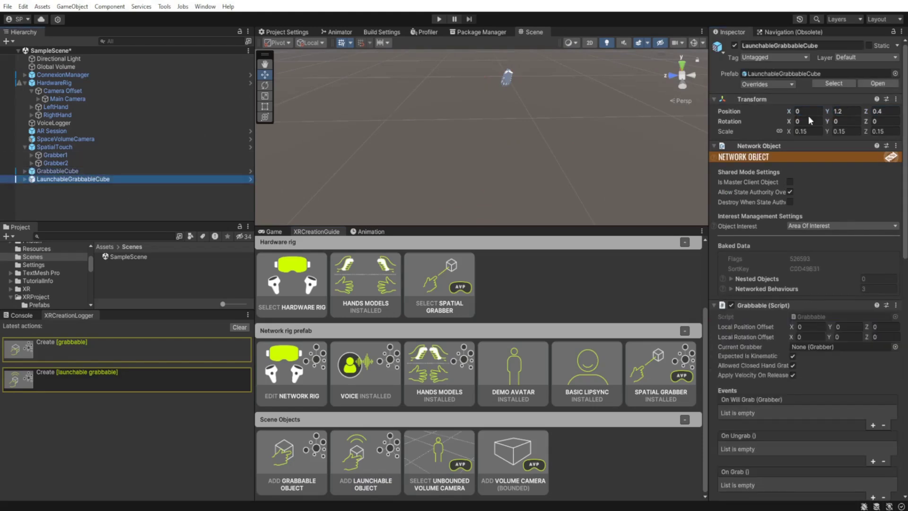
left_click(807, 111)
type("-0.1")
left_click(84, 353)
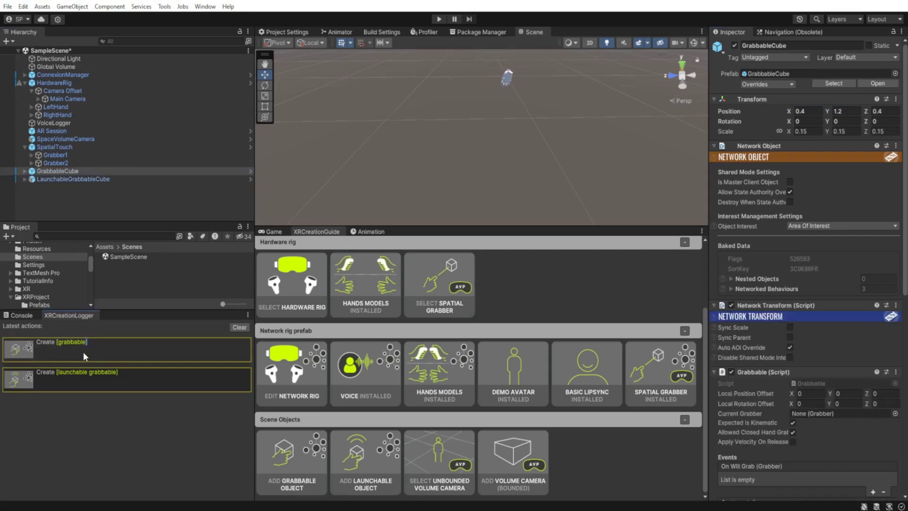